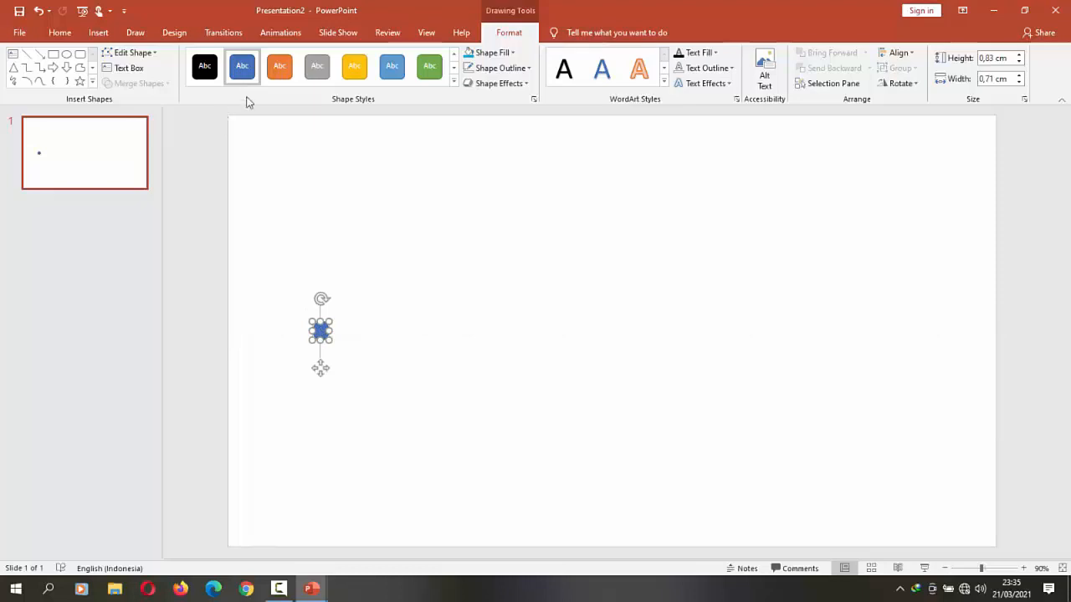
Step: Add a Custom Path motion animation to the small blue circle, drawing a freehand zigzag from it to just past the slide's far edge
left_click(281, 34)
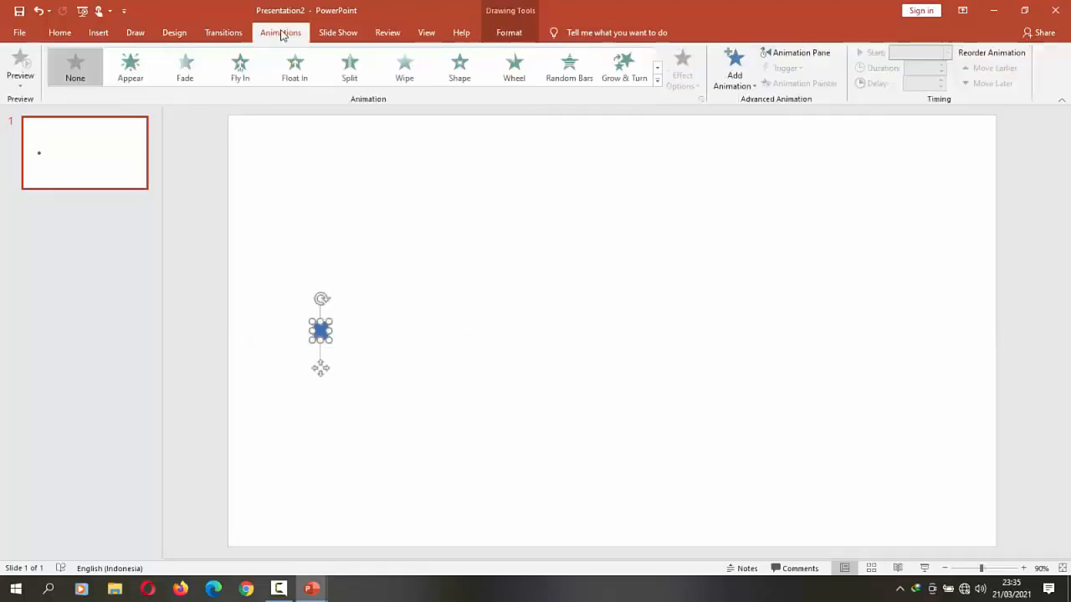
left_click(657, 81)
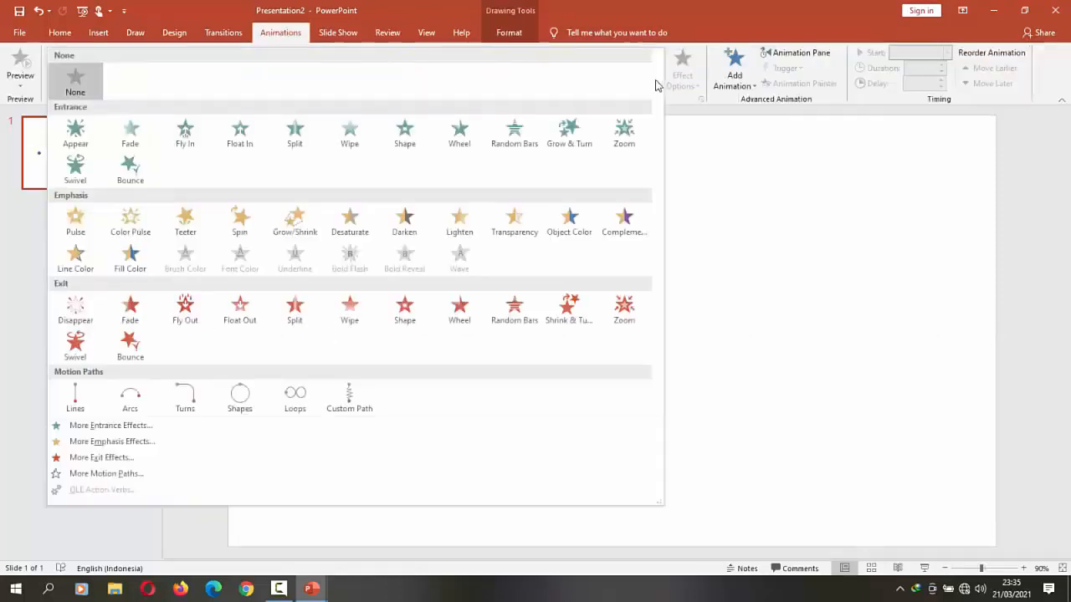
left_click(351, 404)
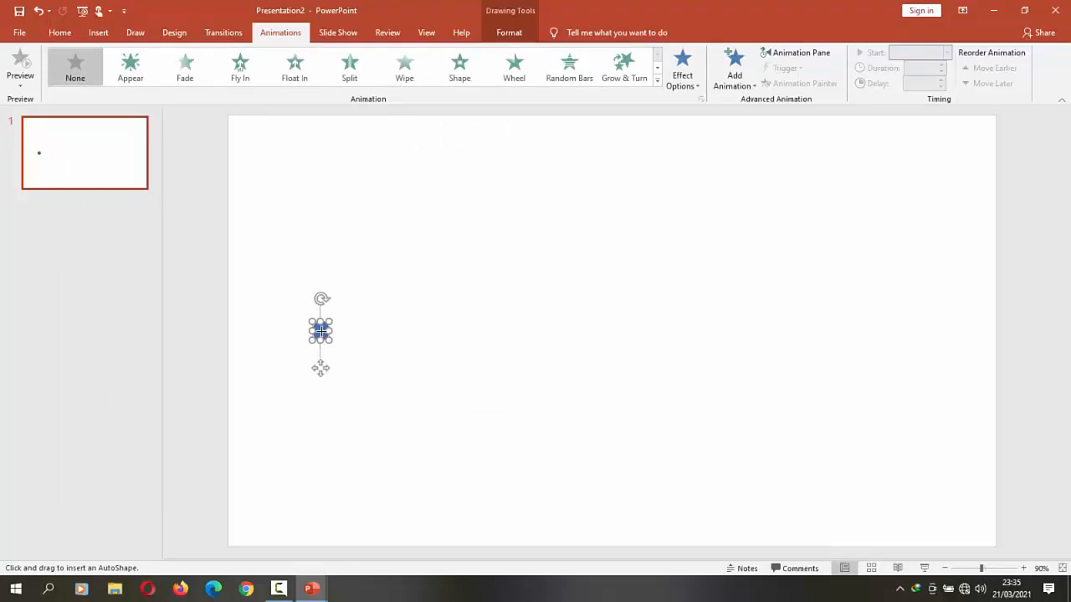
left_click(983, 570)
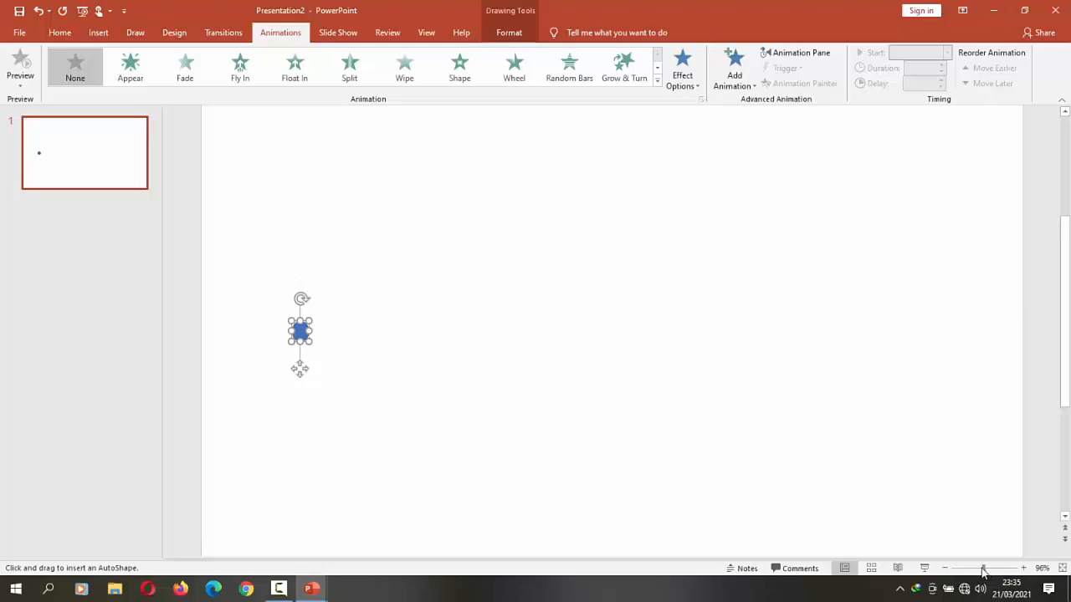
left_click_drag(982, 570, 978, 571)
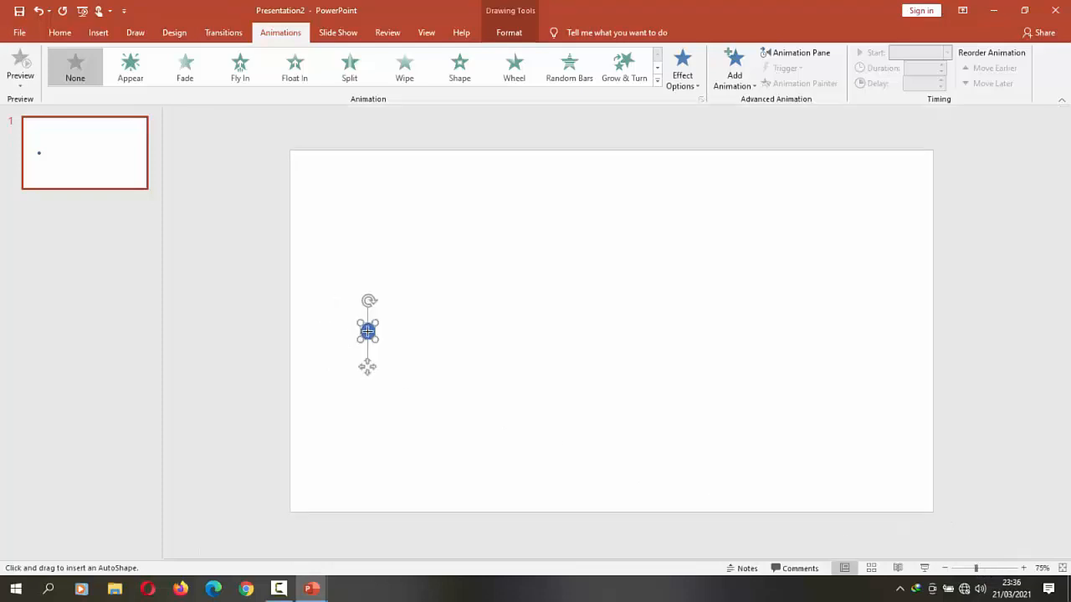
mouse_move(362, 335)
left_mouse_down()
mouse_move(433, 285)
mouse_move(419, 329)
mouse_move(457, 284)
mouse_move(487, 337)
mouse_move(536, 278)
mouse_move(588, 318)
mouse_move(583, 363)
mouse_move(664, 315)
mouse_move(701, 349)
mouse_move(742, 342)
mouse_move(946, 376)
mouse_move(971, 364)
left_mouse_up()
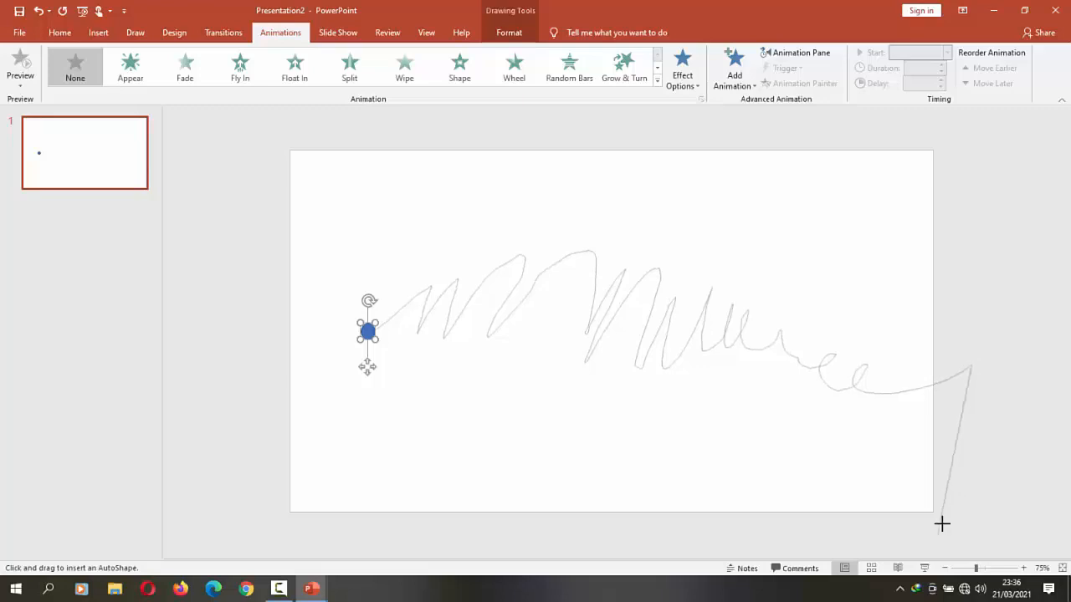
double_click(975, 364)
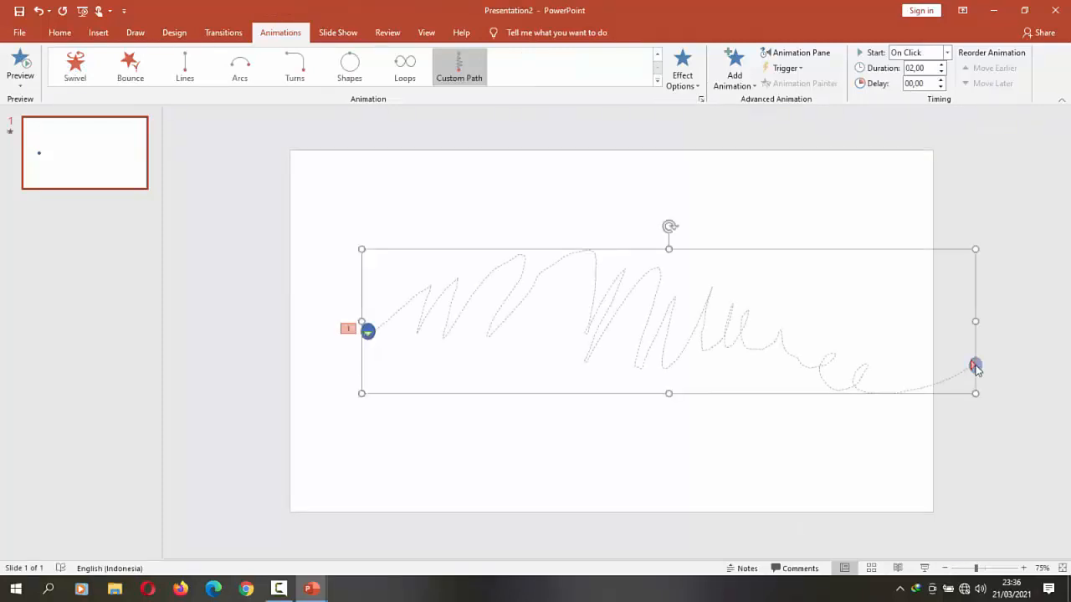
left_click(592, 421)
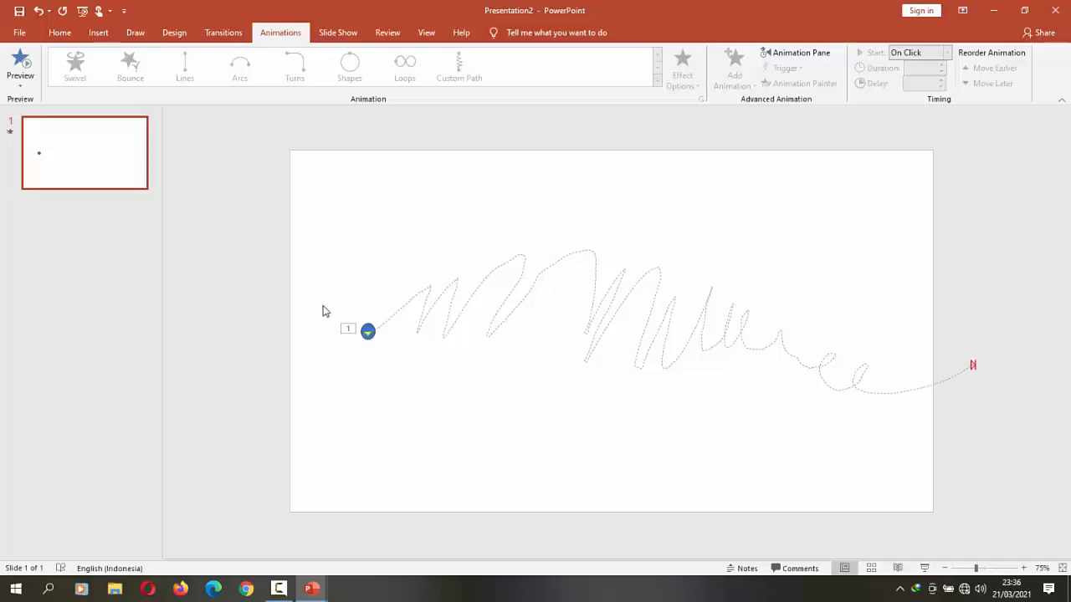
Step: Duplicate the animated blue circle ten times to make a diagonal row of eleven circles
left_click_drag(323, 304, 415, 368)
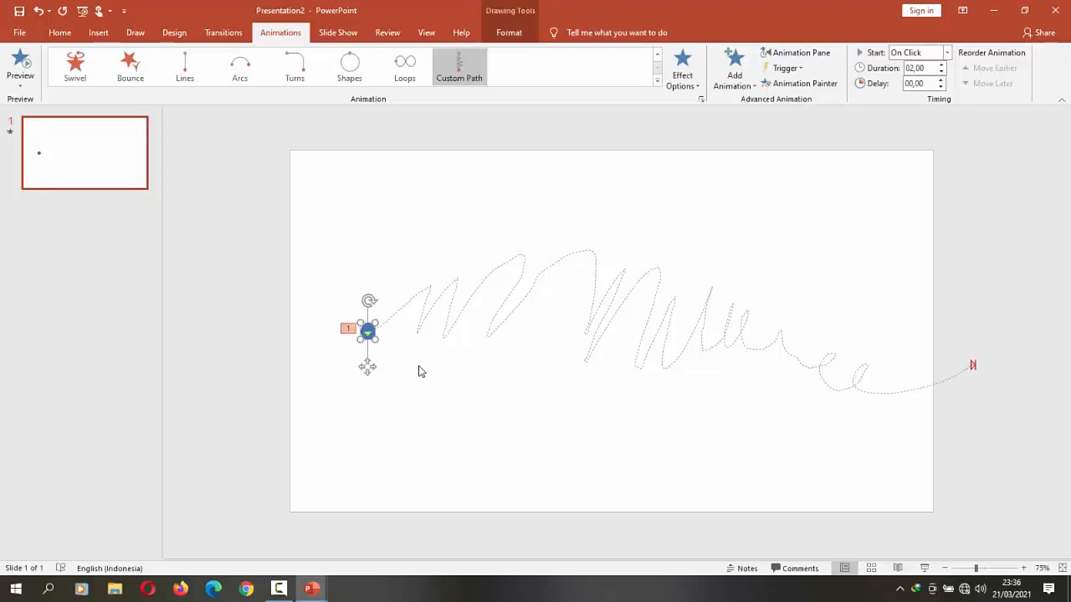
key("ctrl+d")
key("ctrl+d")
key("ctrl+d")
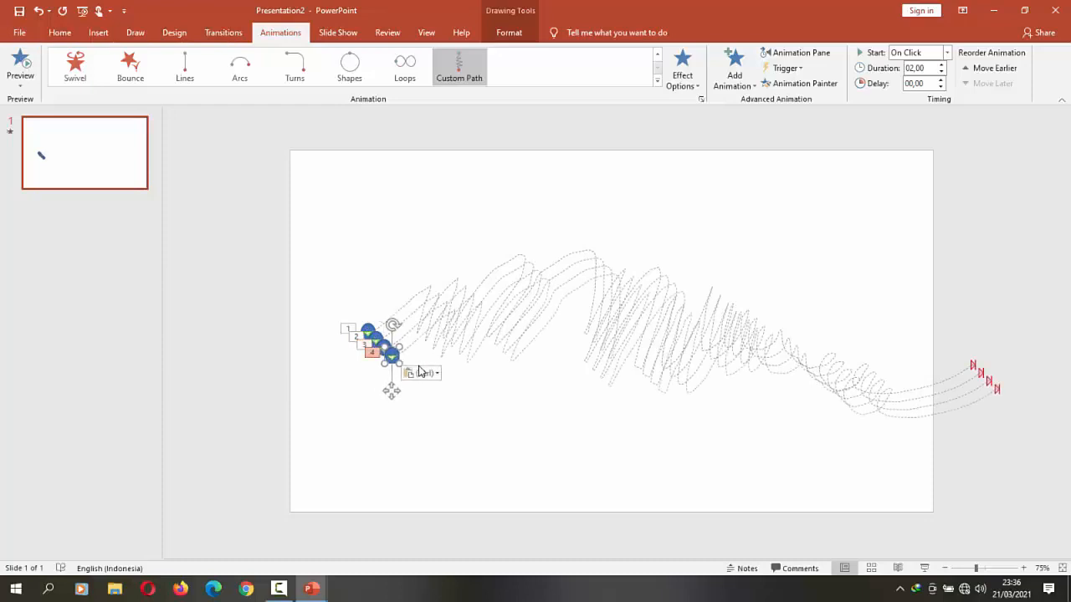
key("ctrl+d")
key("ctrl+d")
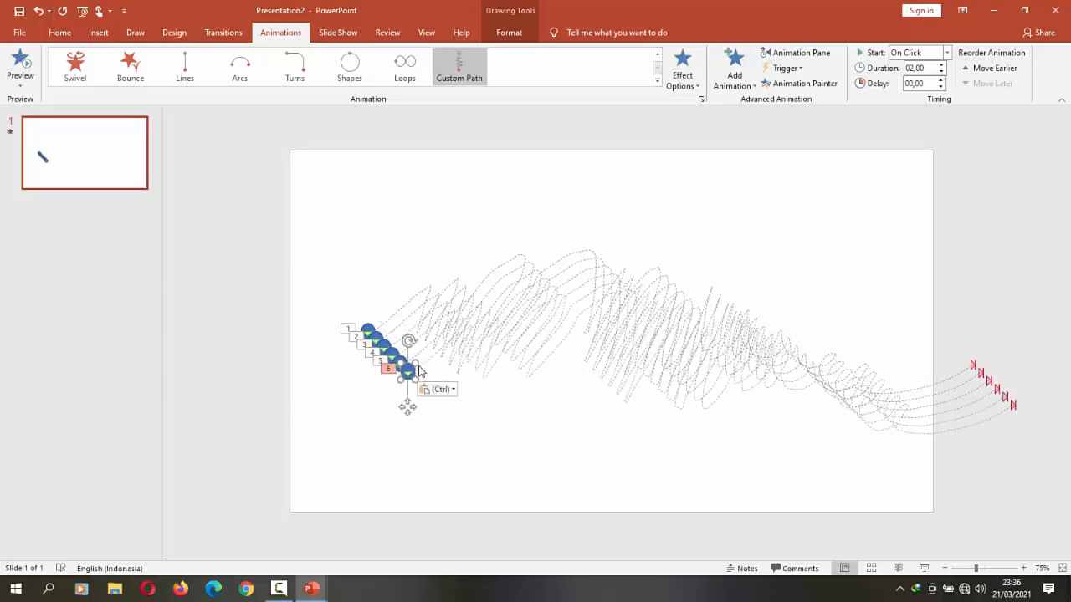
key("ctrl+d")
key("ctrl+d")
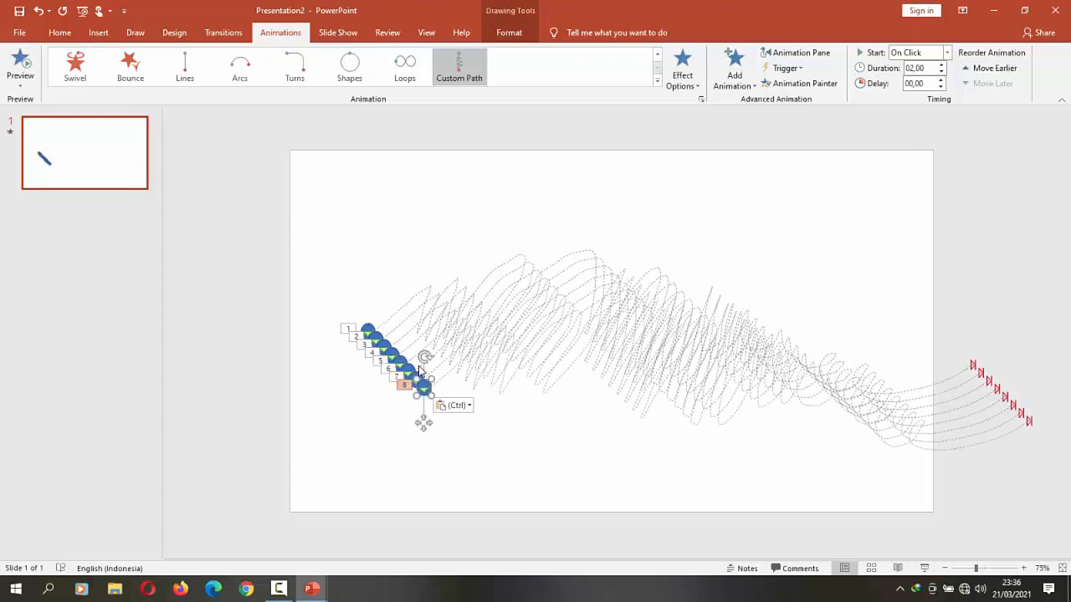
key("ctrl+d")
key("ctrl+d")
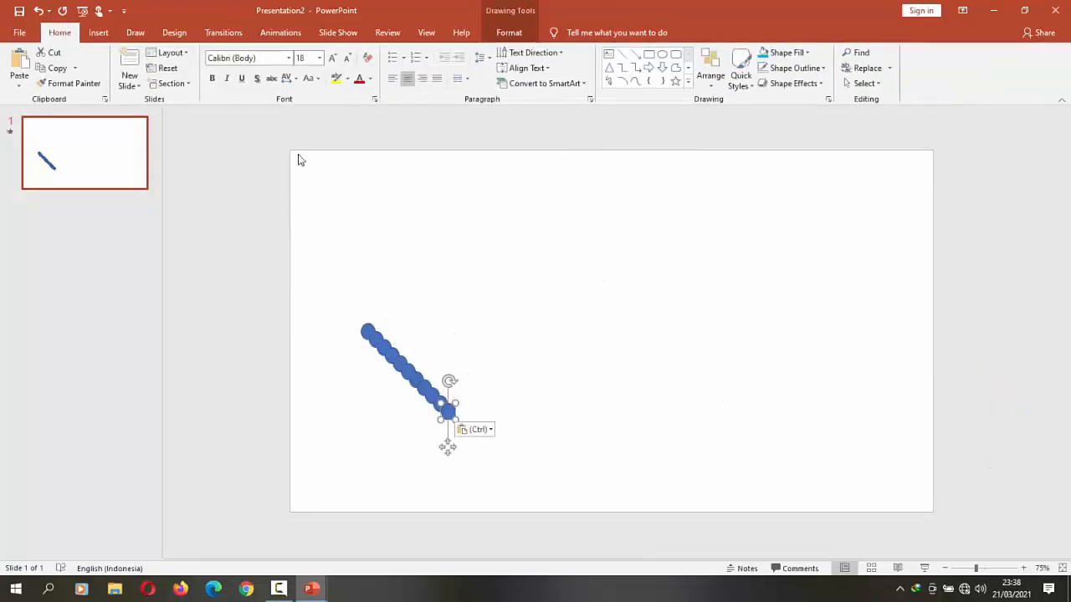
Step: Stack all the circles exactly on one another by applying Align Center and Align Top
left_click_drag(330, 268, 509, 425)
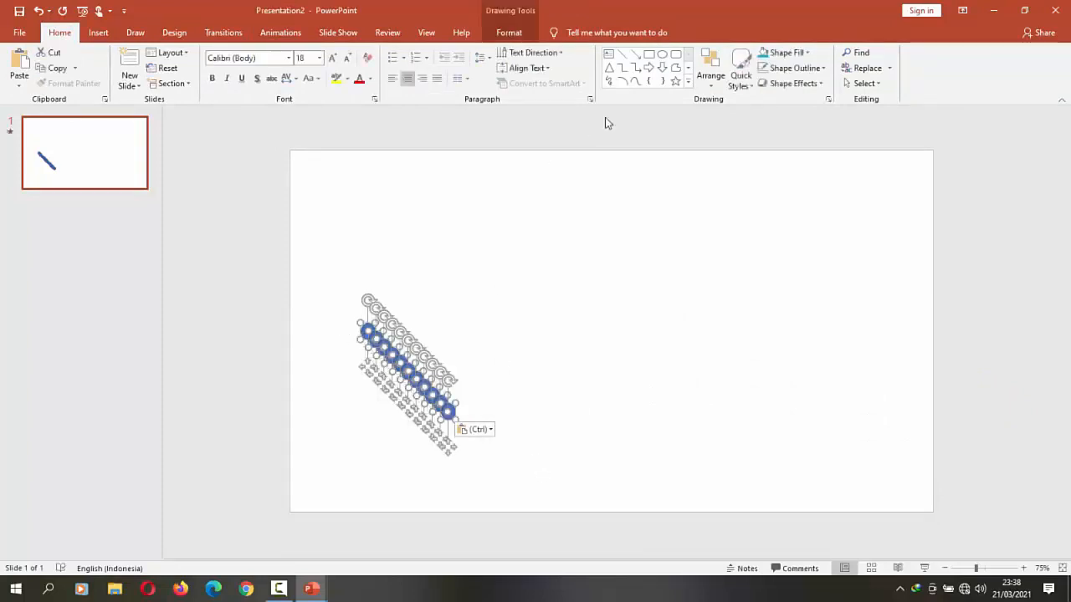
left_click(709, 82)
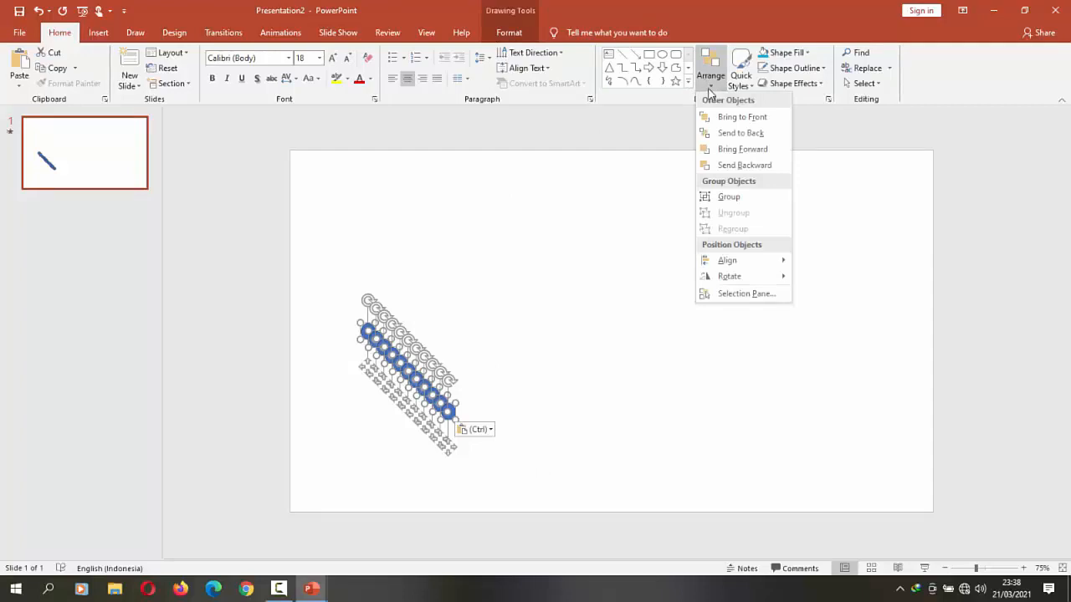
mouse_move(753, 262)
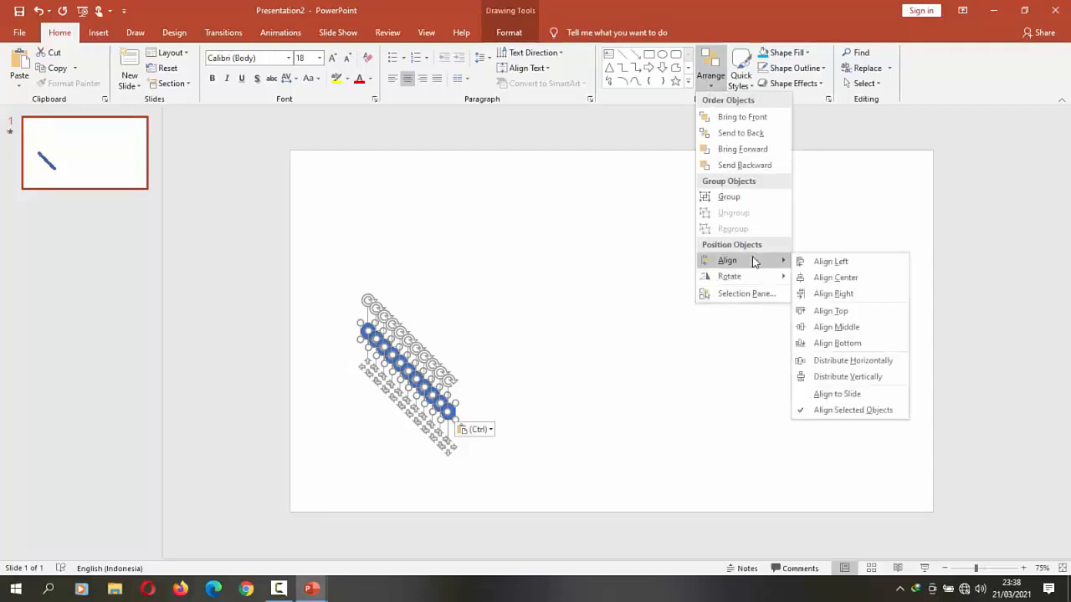
left_click(832, 279)
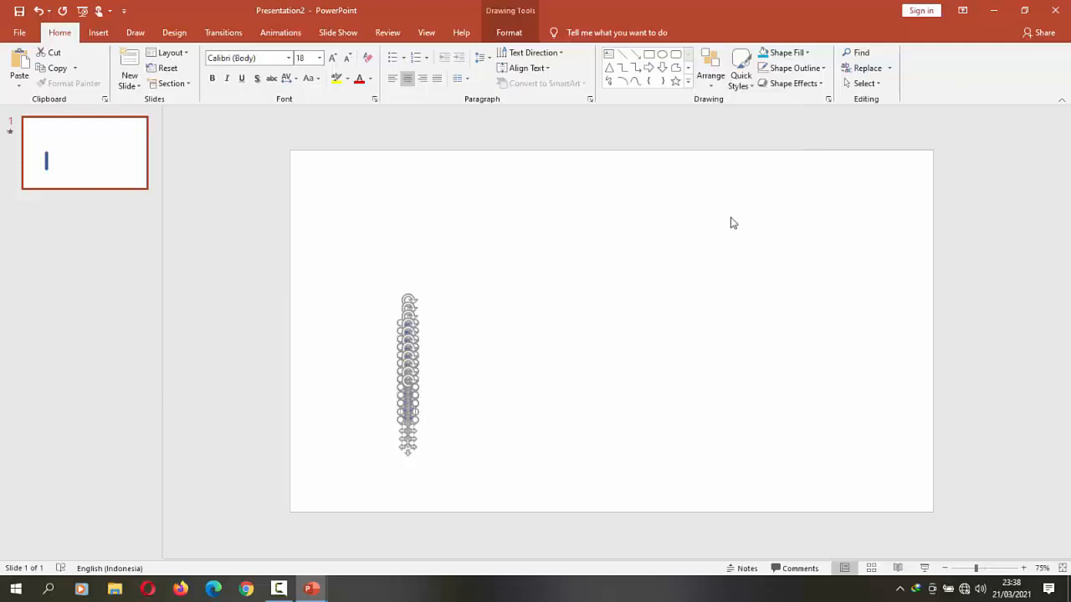
left_click(710, 79)
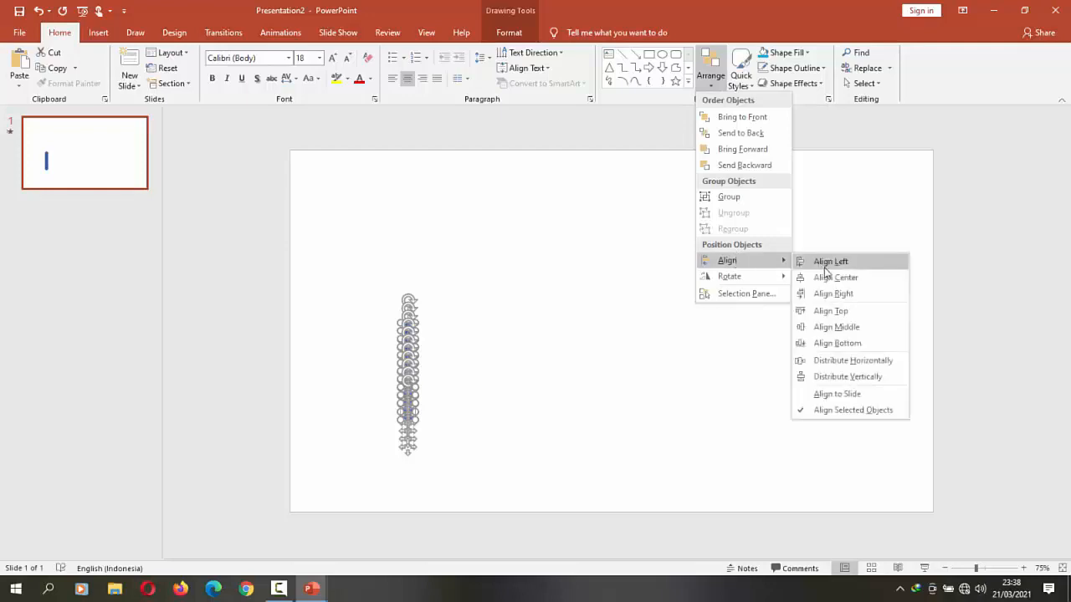
left_click(831, 310)
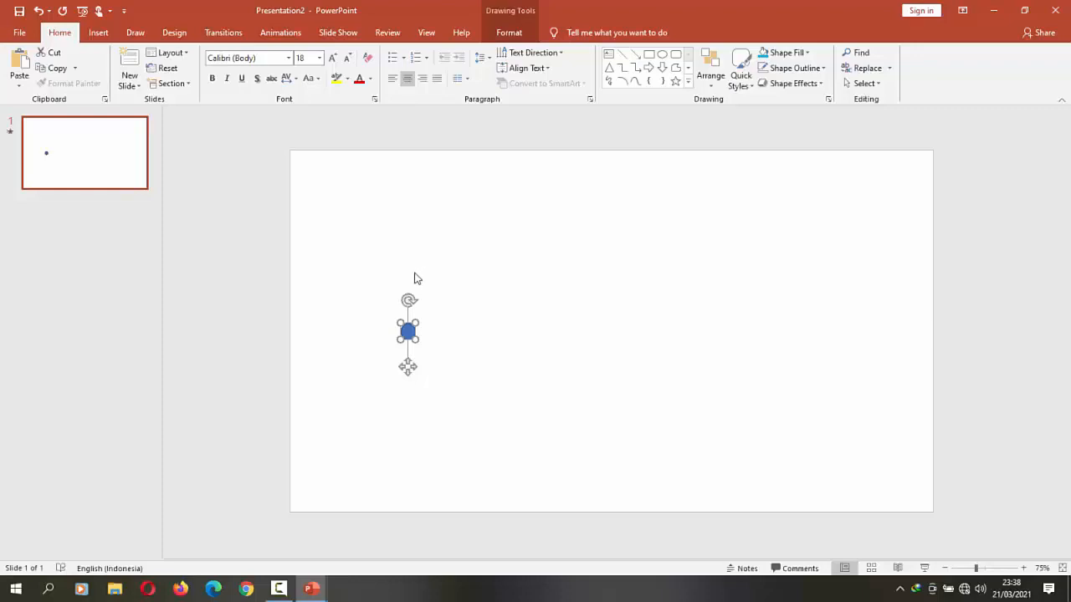
left_click(385, 284)
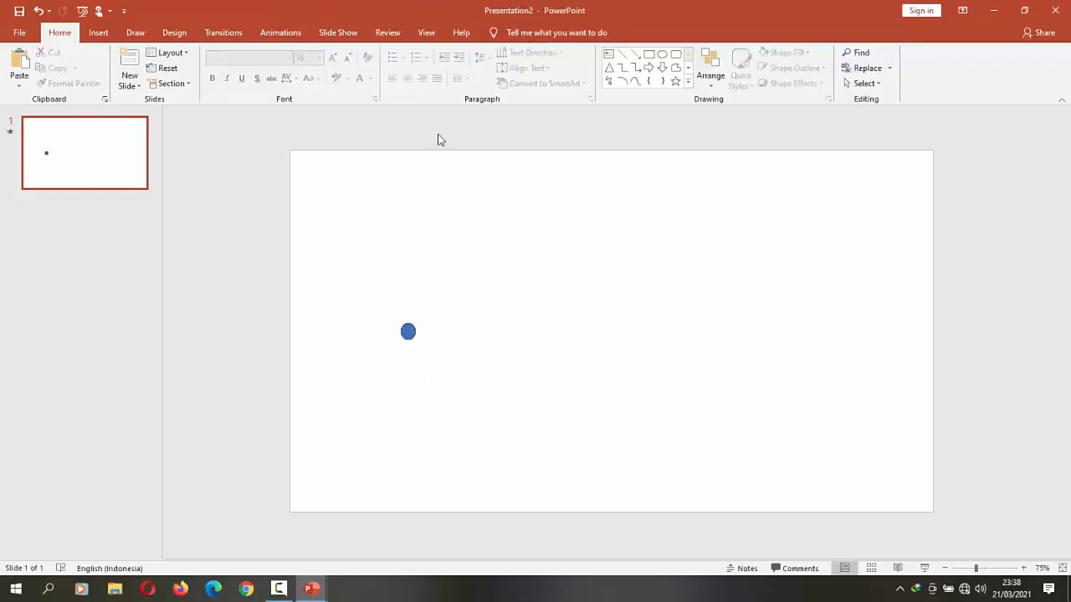
Step: Show the list of the slide's animations and play them all, stopping the preview partway
left_click(286, 34)
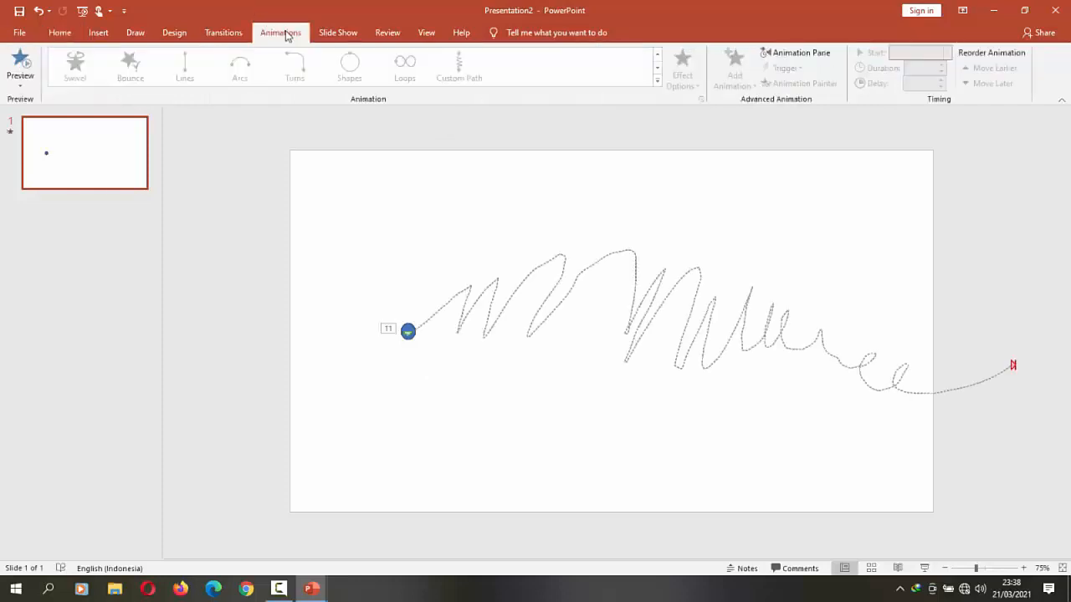
left_click(794, 54)
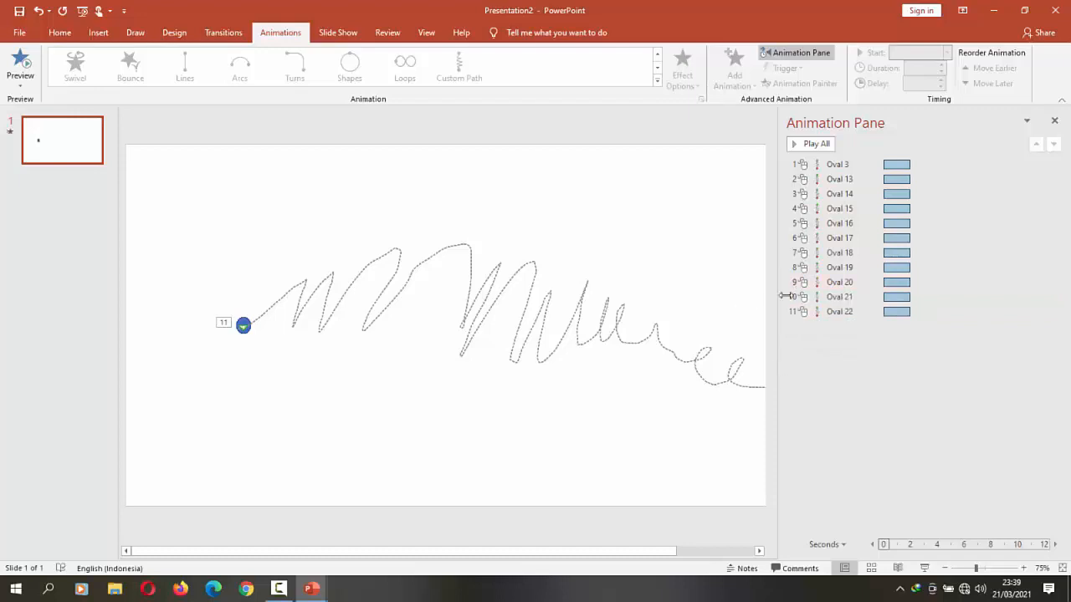
left_click(797, 145)
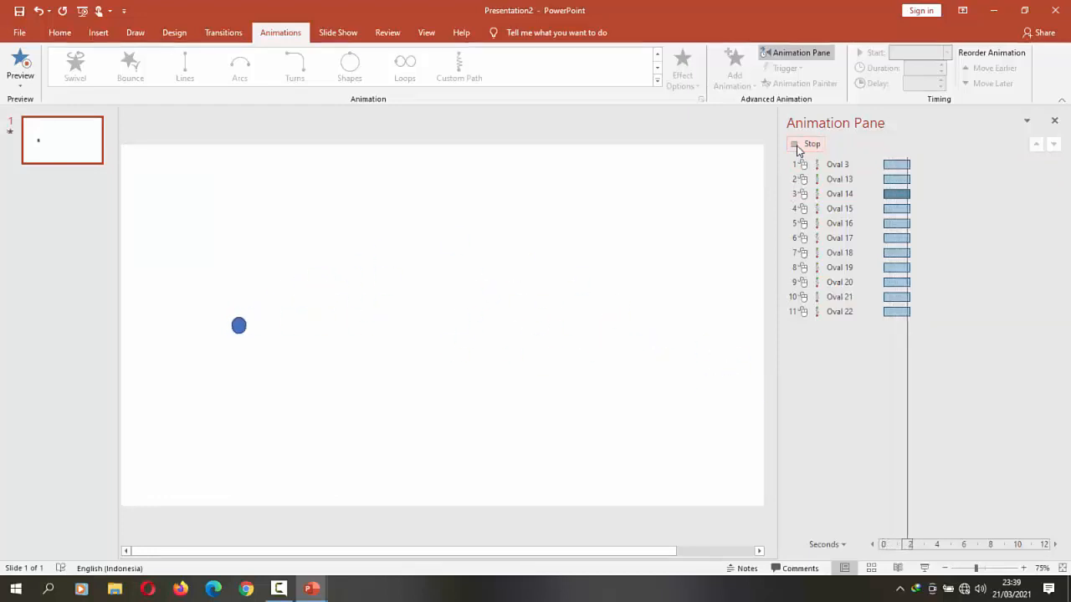
left_click(797, 146)
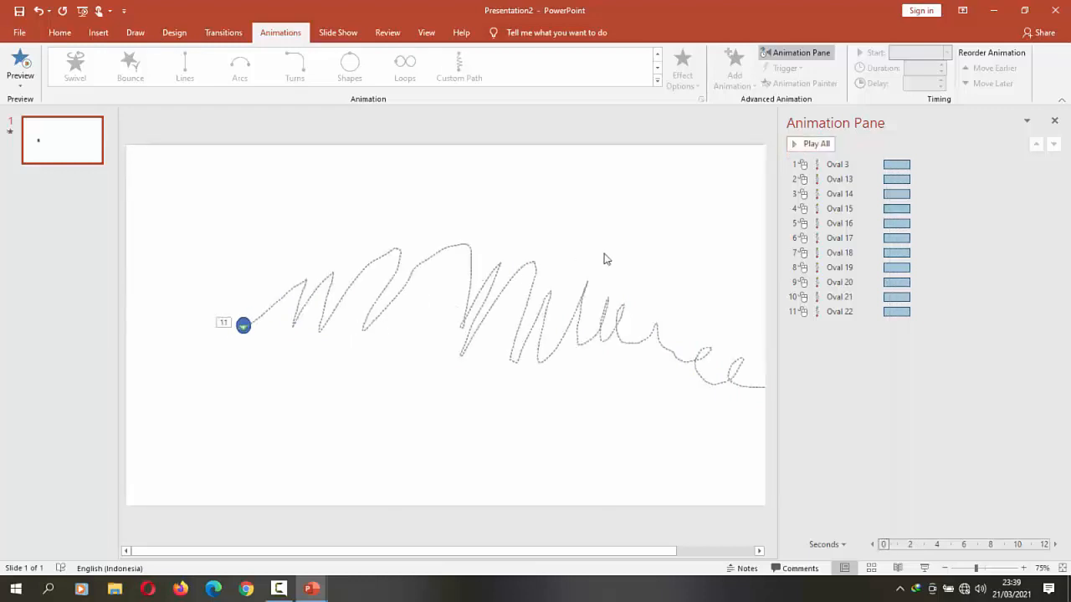
left_click(847, 164)
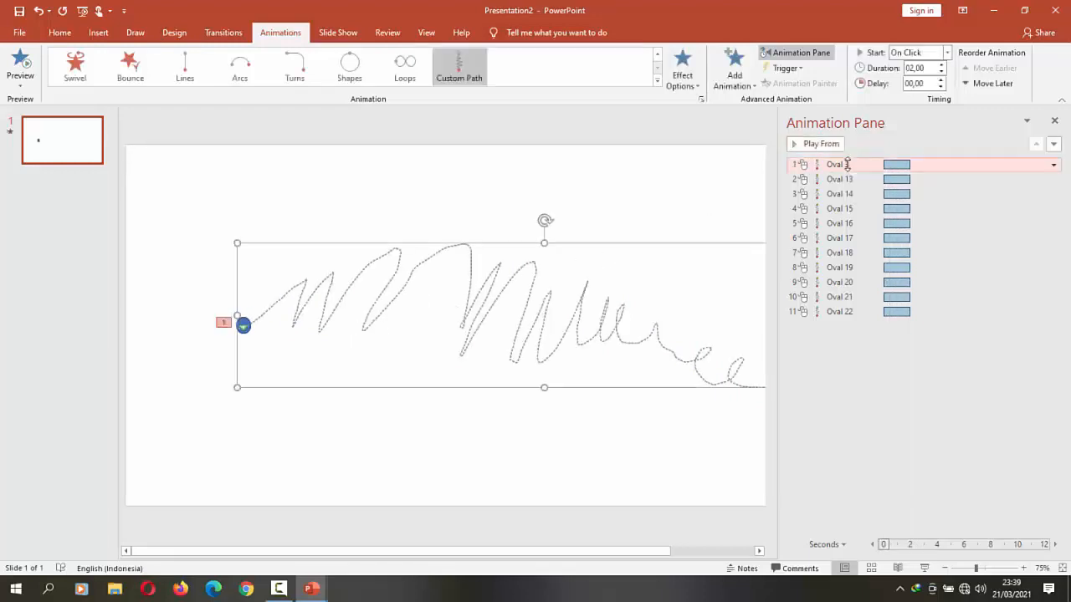
left_click(947, 52)
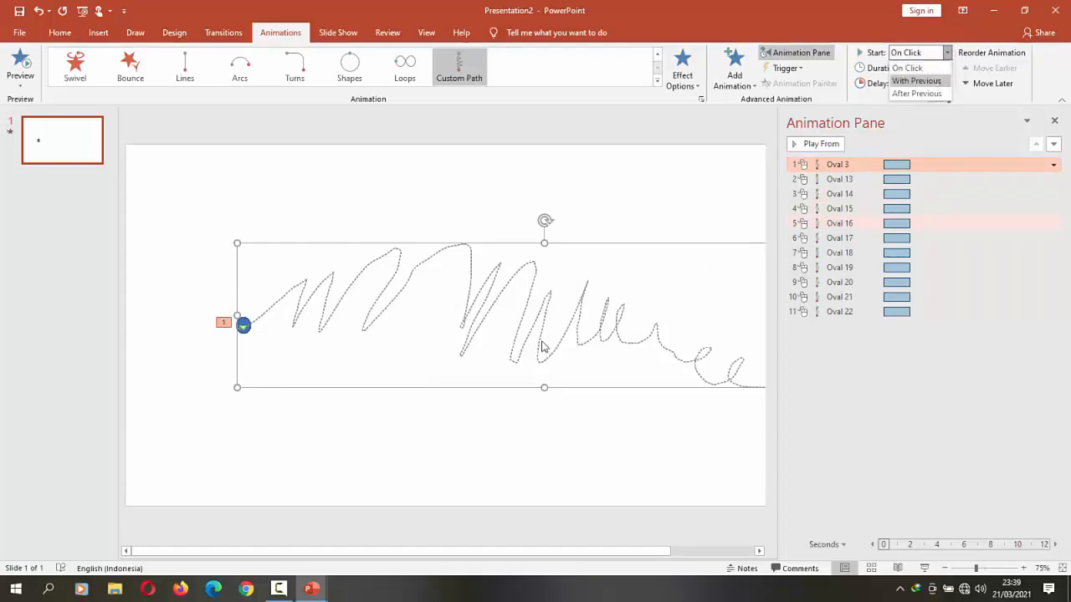
left_click(212, 298)
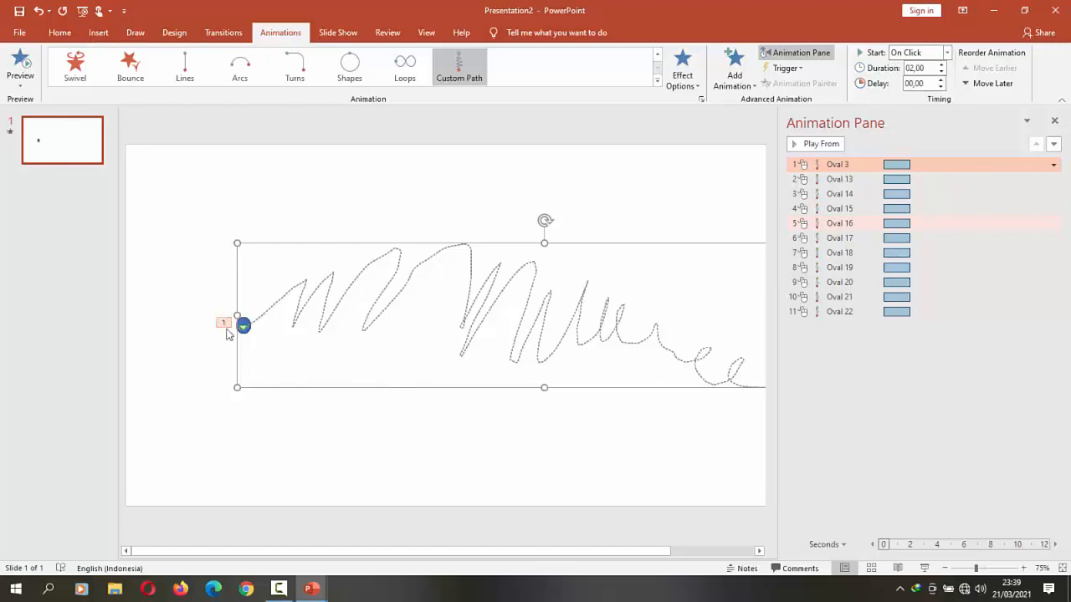
left_click(175, 269)
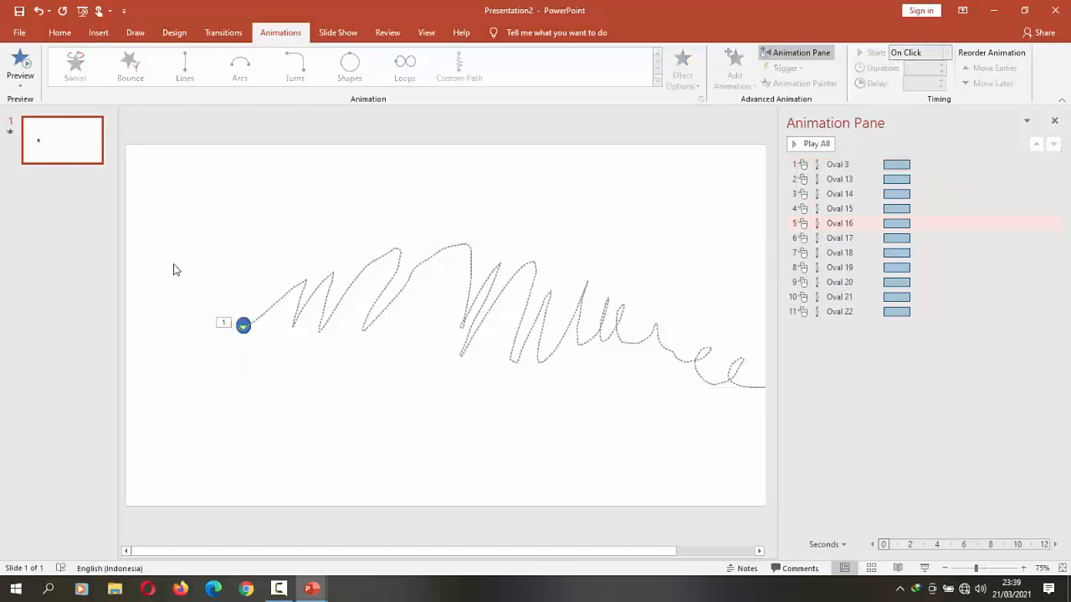
Step: Set the animations of all the stacked circles to start With Previous
left_click_drag(171, 264, 317, 384)
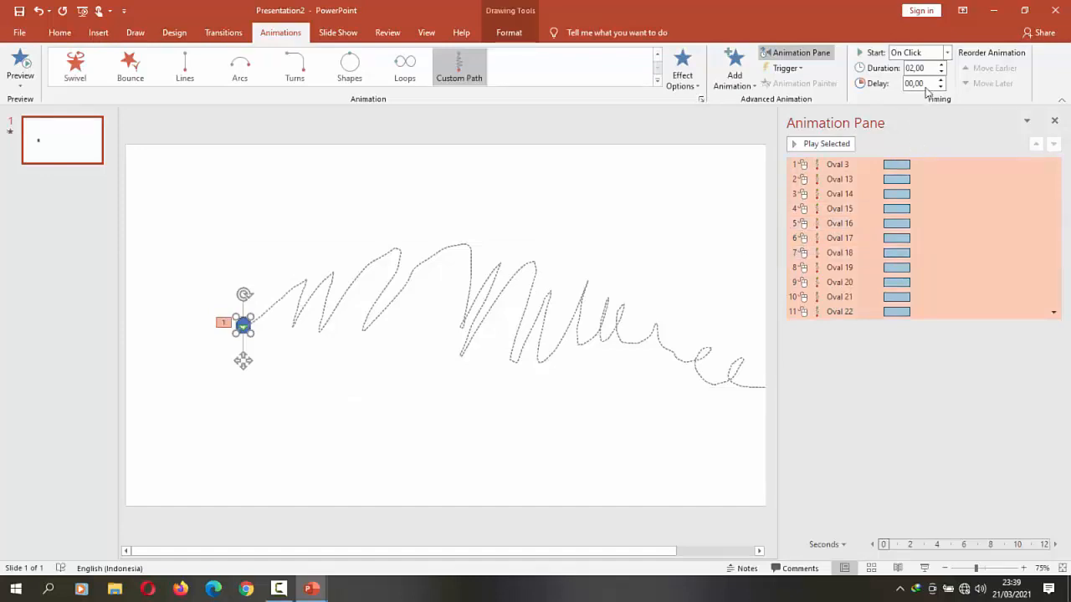
left_click(945, 53)
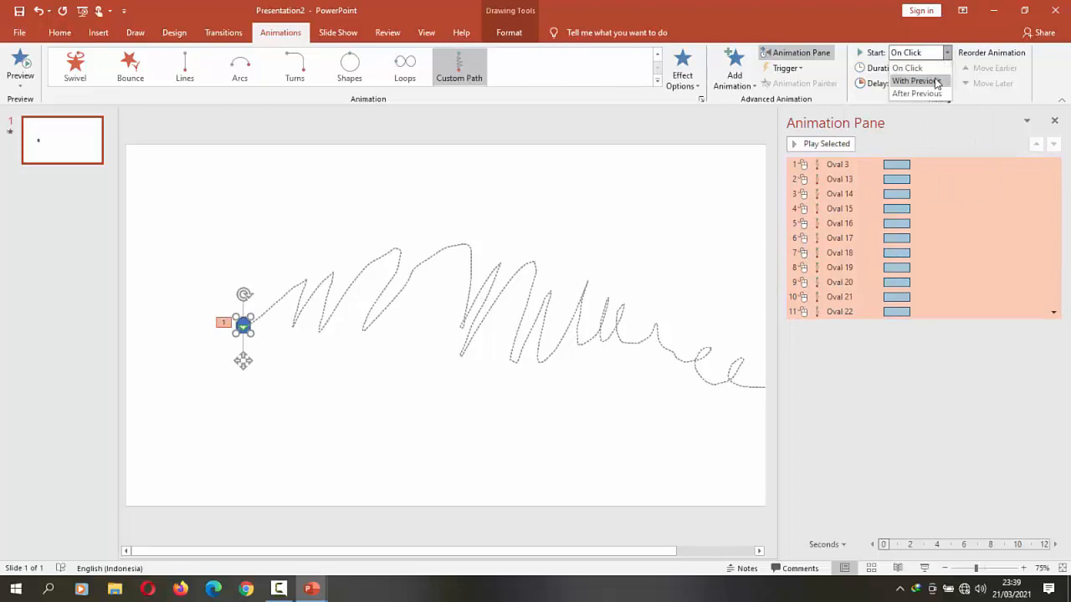
left_click(937, 81)
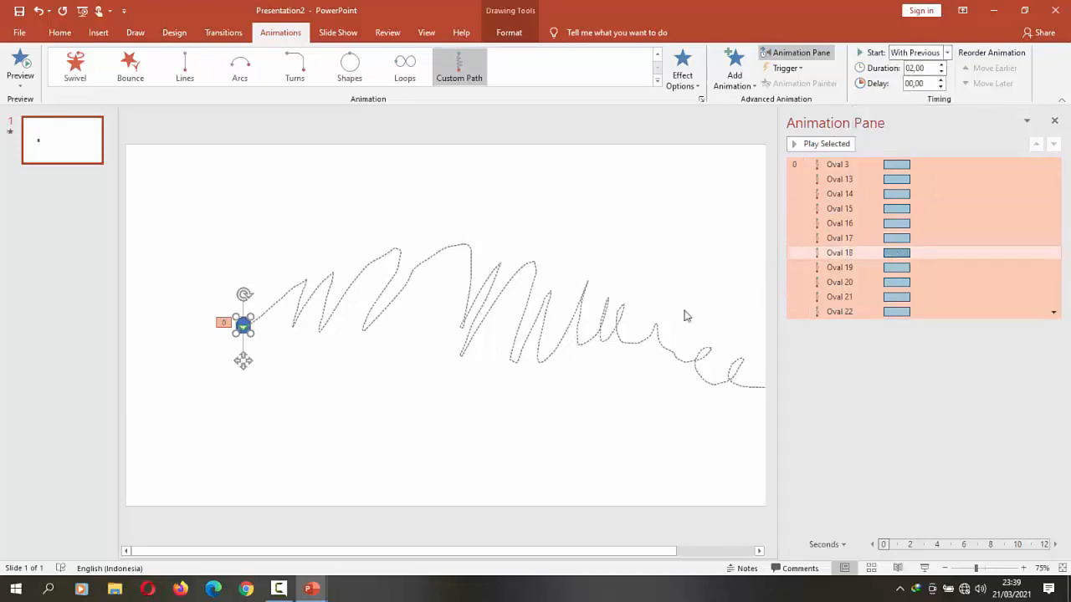
left_click(622, 318)
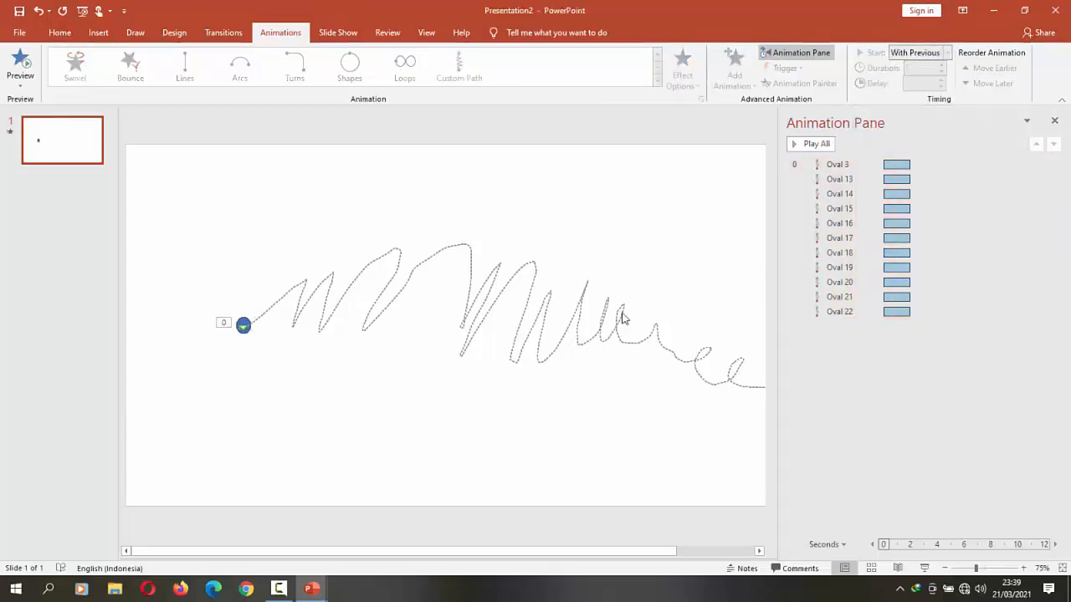
Step: Set the delay of Oval 3's custom path animation to 0,01 seconds in its timing settings
left_click(846, 165)
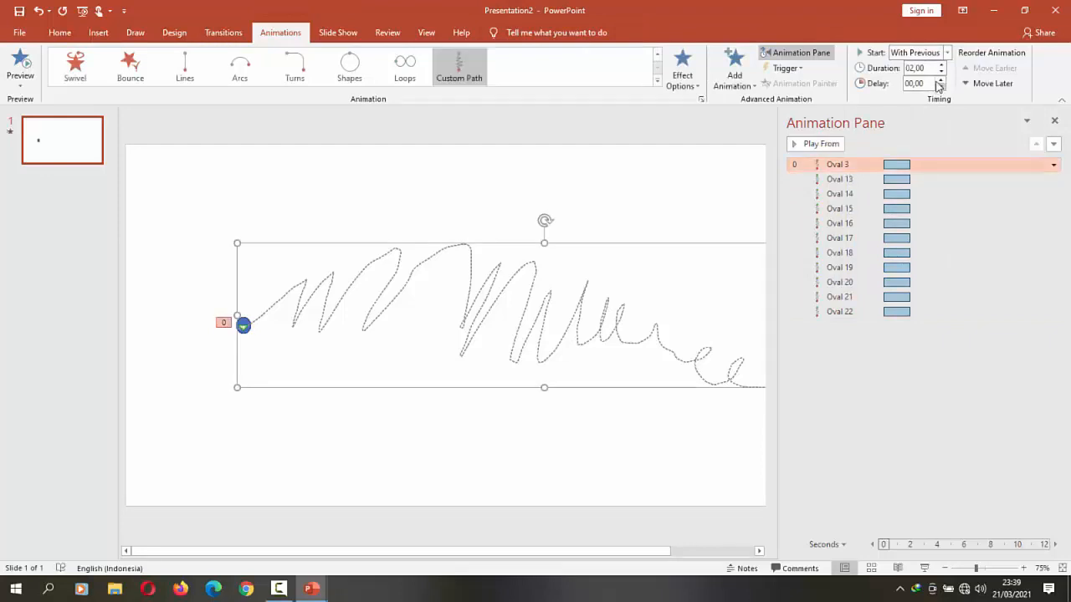
left_click(848, 180)
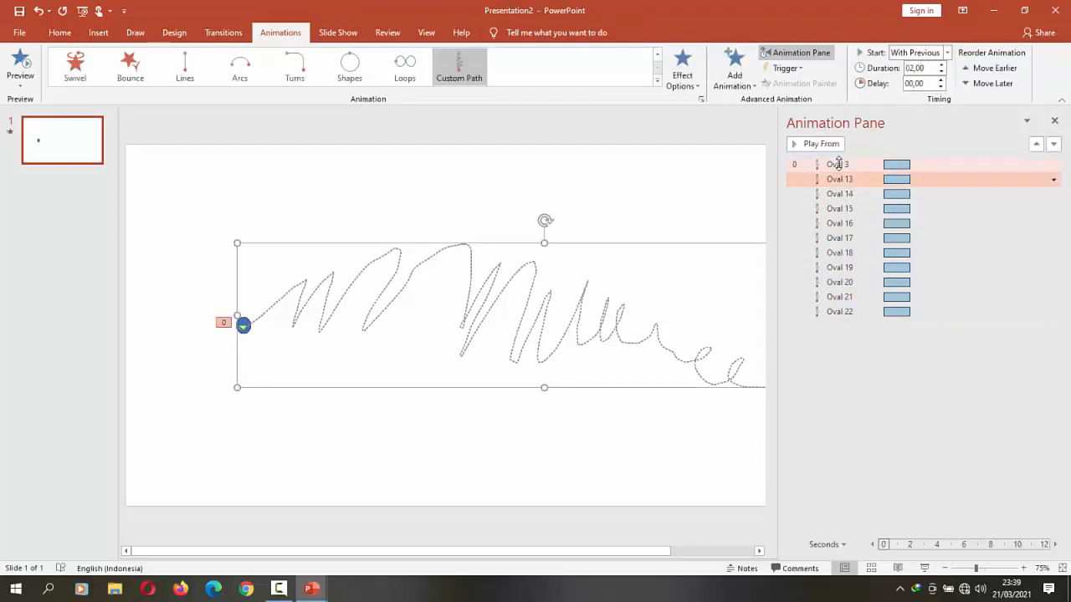
left_click(839, 164)
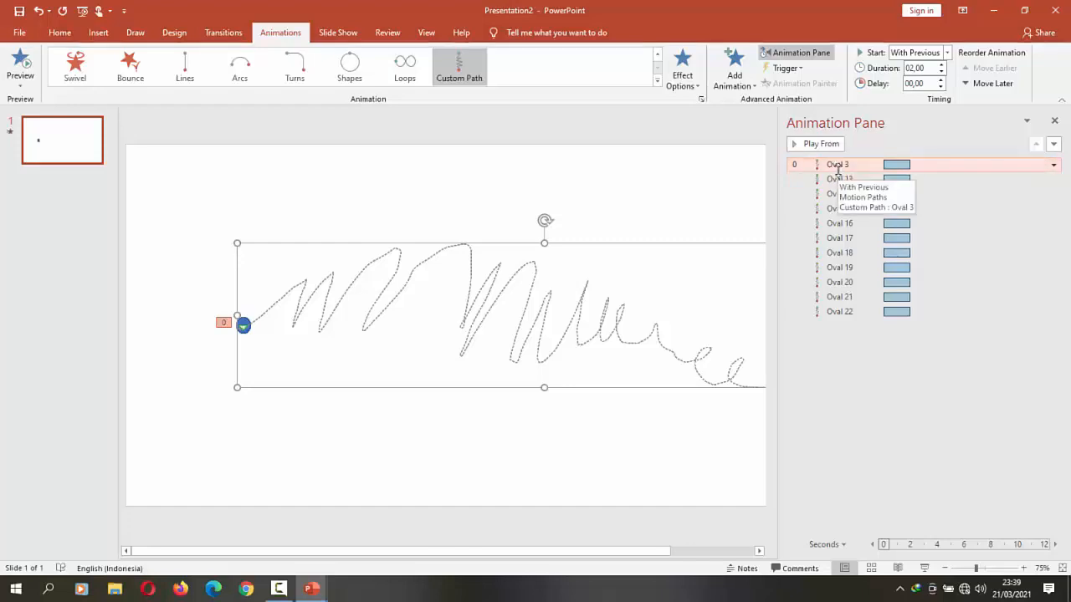
left_click(1054, 165)
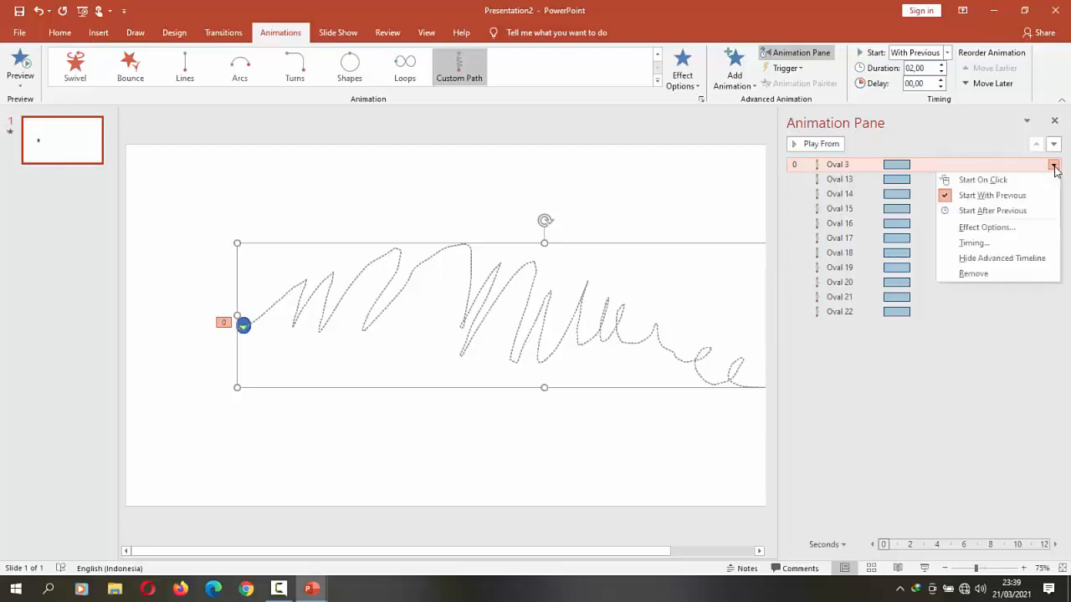
left_click(974, 244)
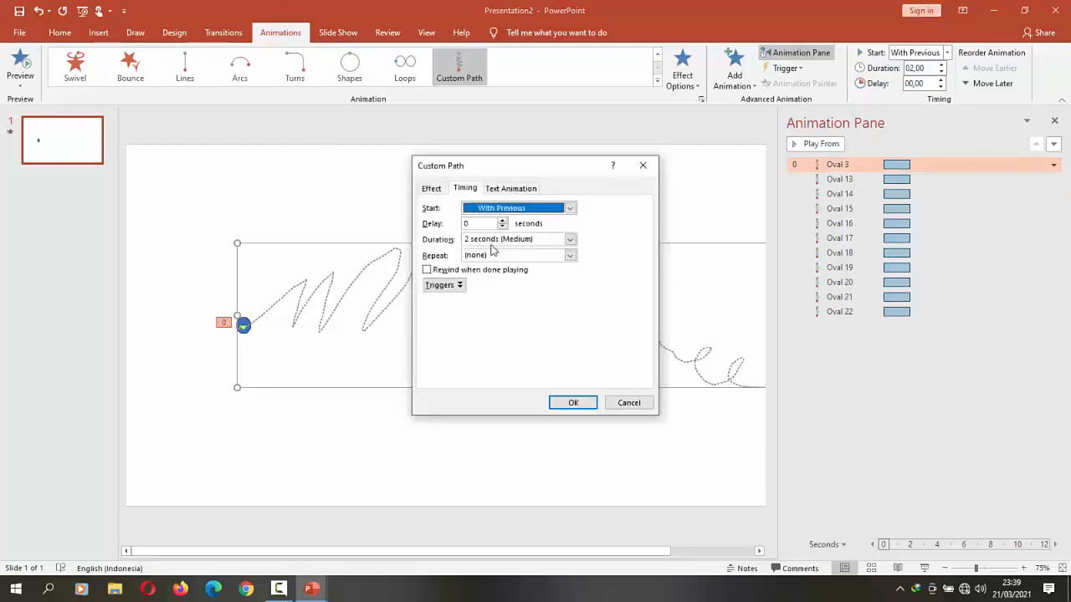
left_click(477, 222)
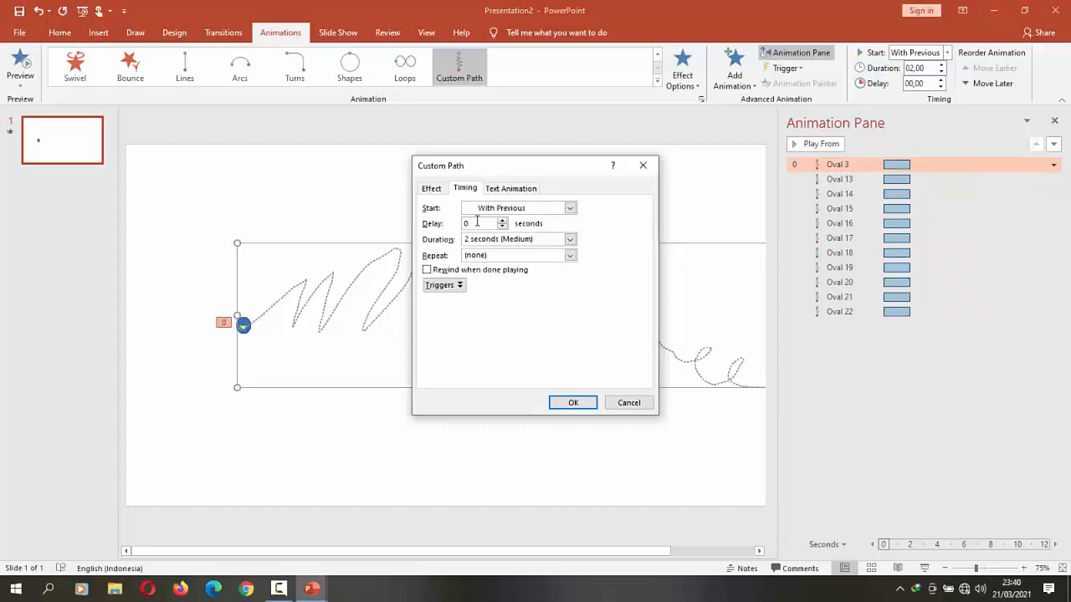
type(",01")
left_click(575, 403)
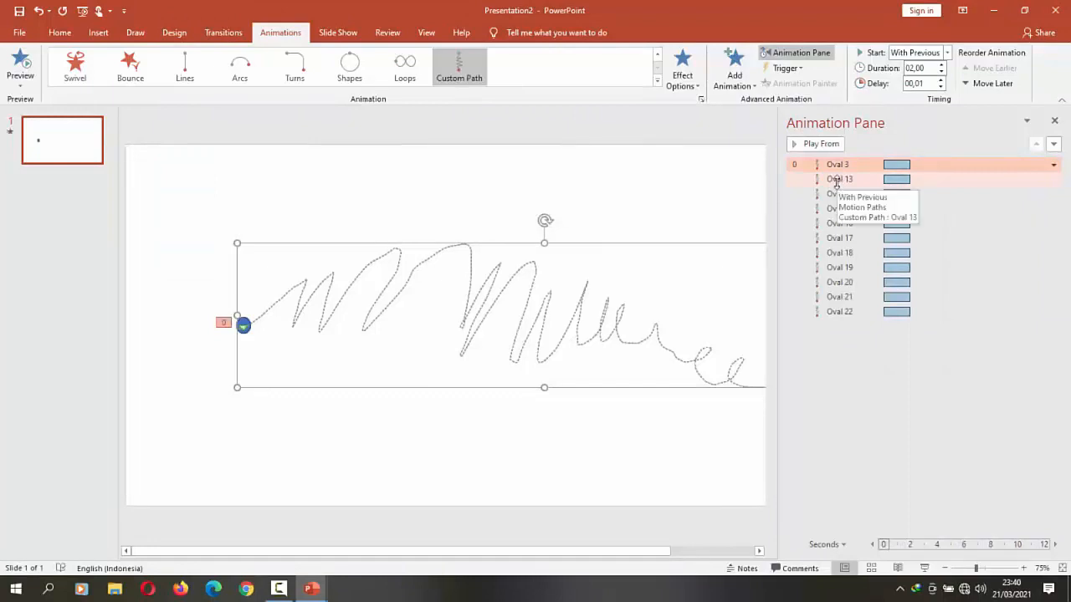
Step: Select Oval 13's custom path animation and open its options for starting, effects and timing
left_click(836, 180)
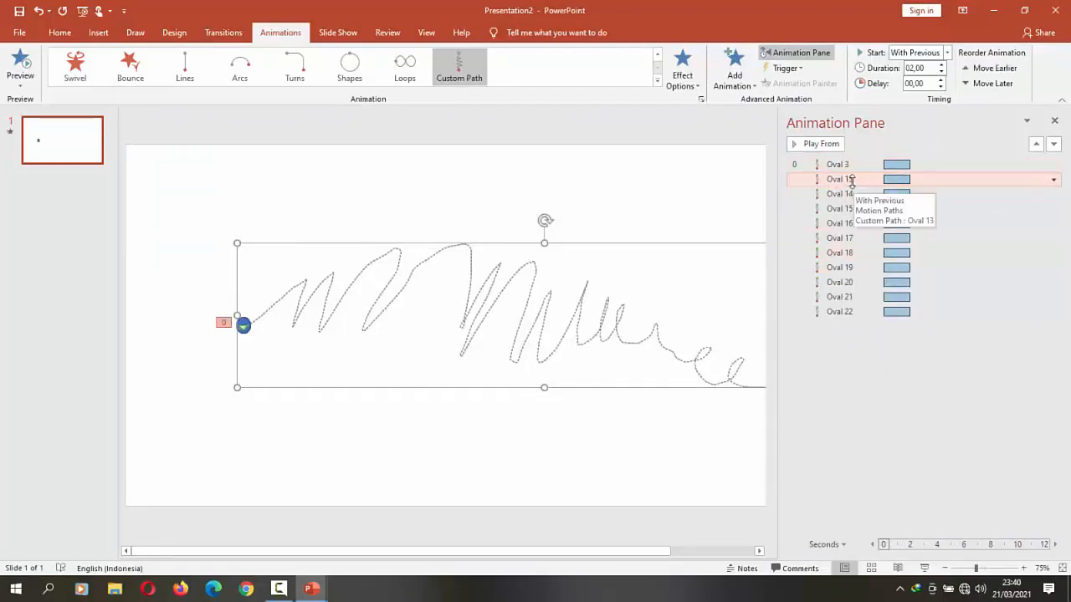
right_click(852, 180)
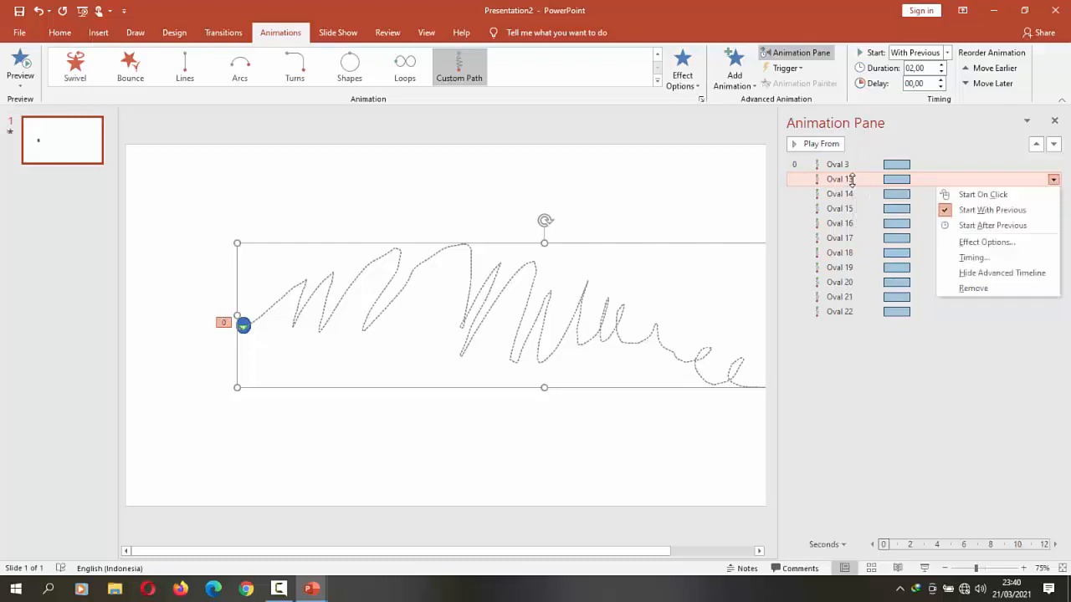